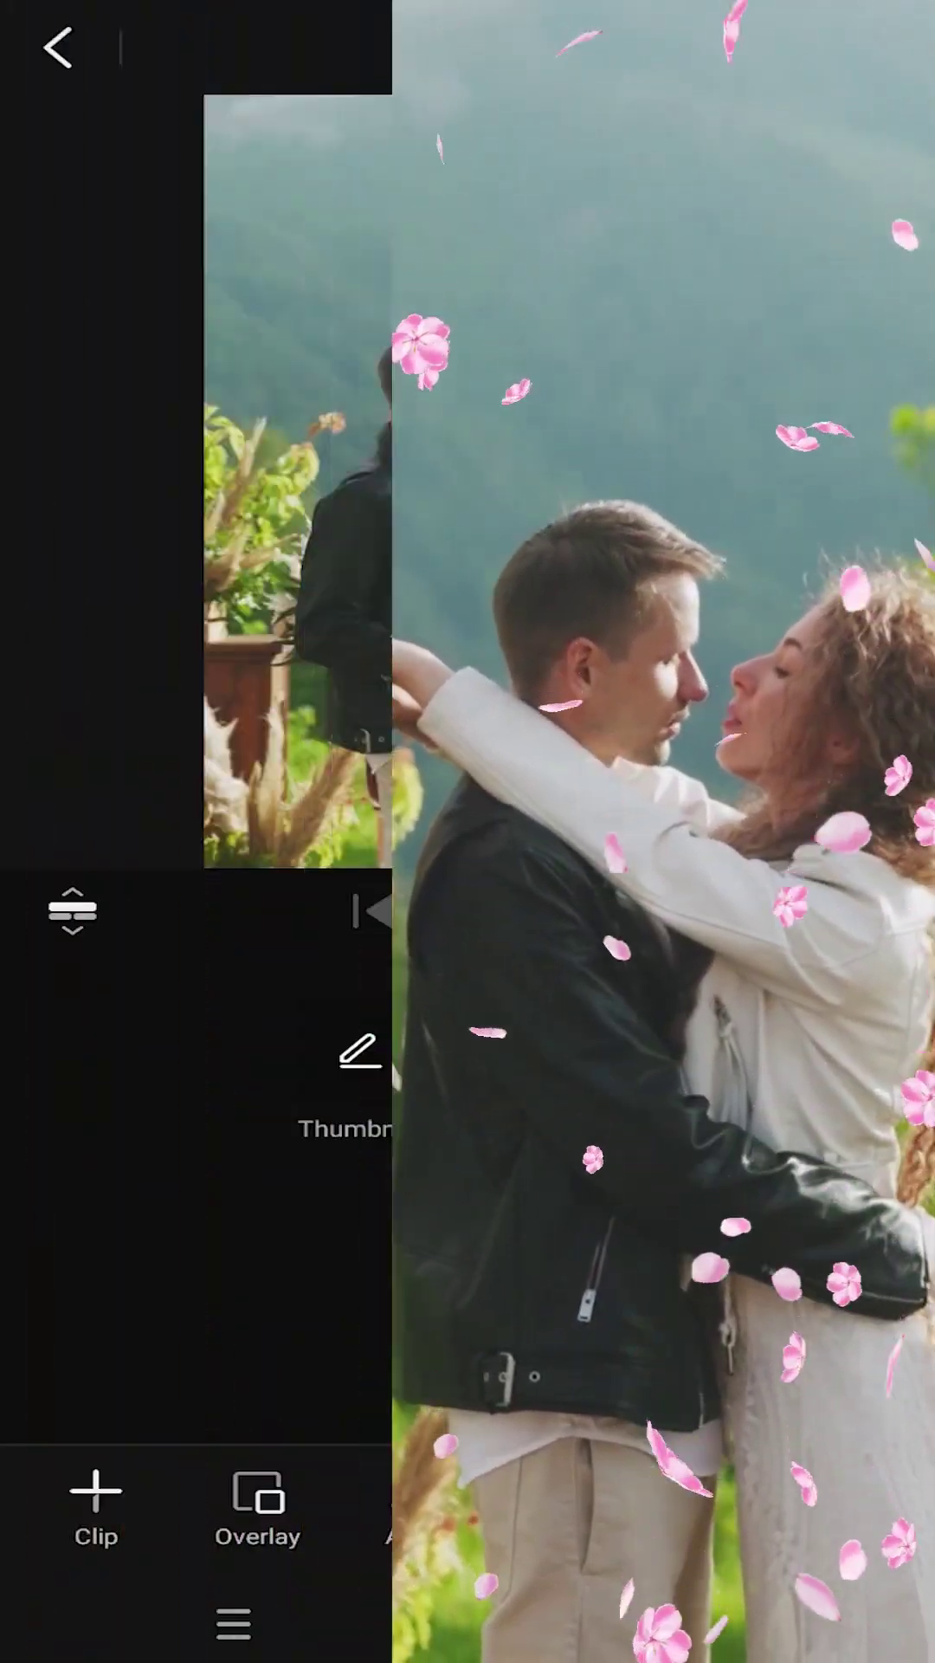
Search the asset store for 'petal' and download the Cherry Petal Burst 2 sticker pack
{"action": "left_click_drag", "start_coordinate": [650, 1106], "coordinate": [546, 1107]}
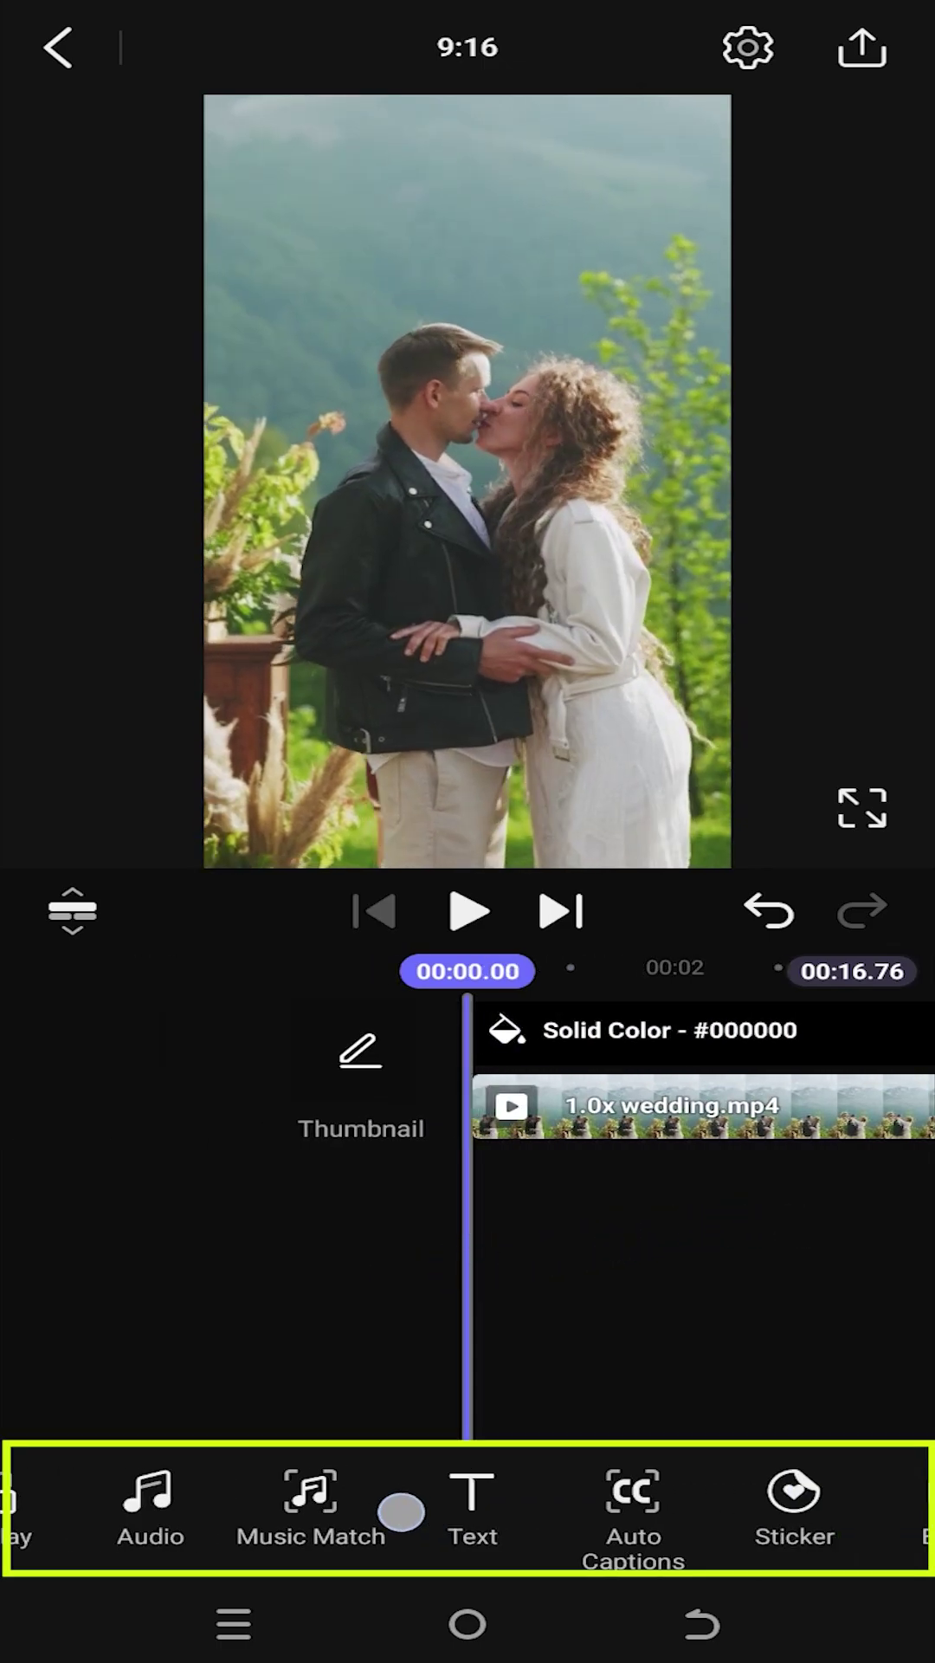
{"action": "left_click_drag", "start_coordinate": [780, 1508], "coordinate": [390, 1507]}
{"action": "left_click_drag", "start_coordinate": [797, 1504], "coordinate": [233, 1503]}
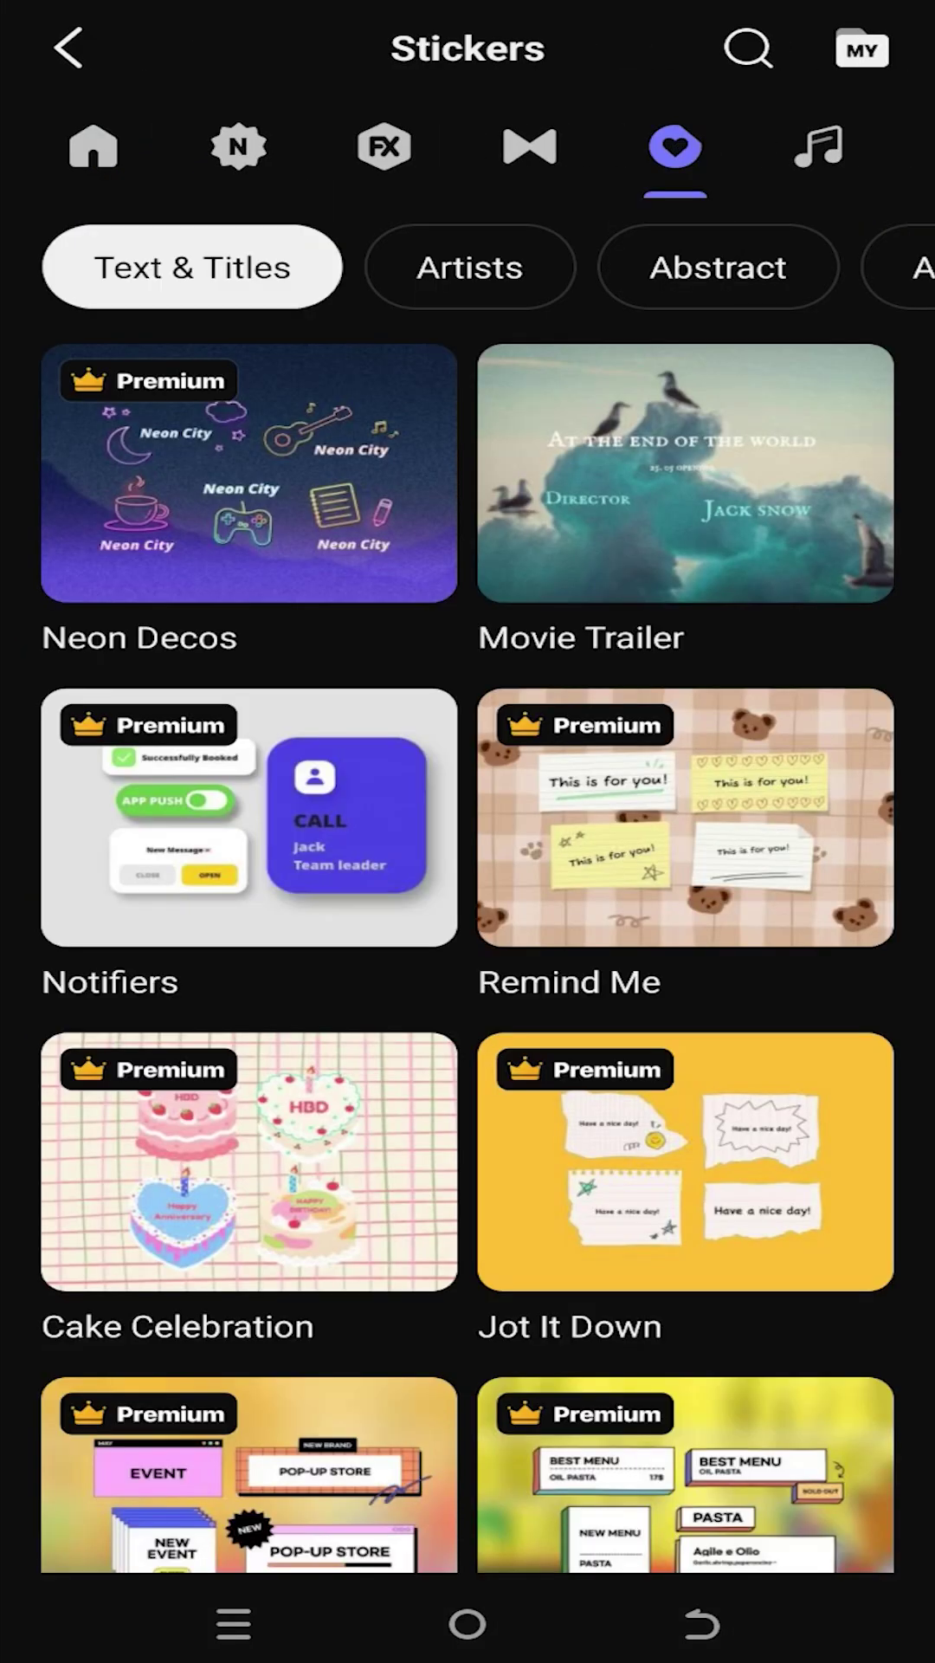
{"action": "left_click", "coordinate": [747, 49]}
{"action": "type", "text": "p"}
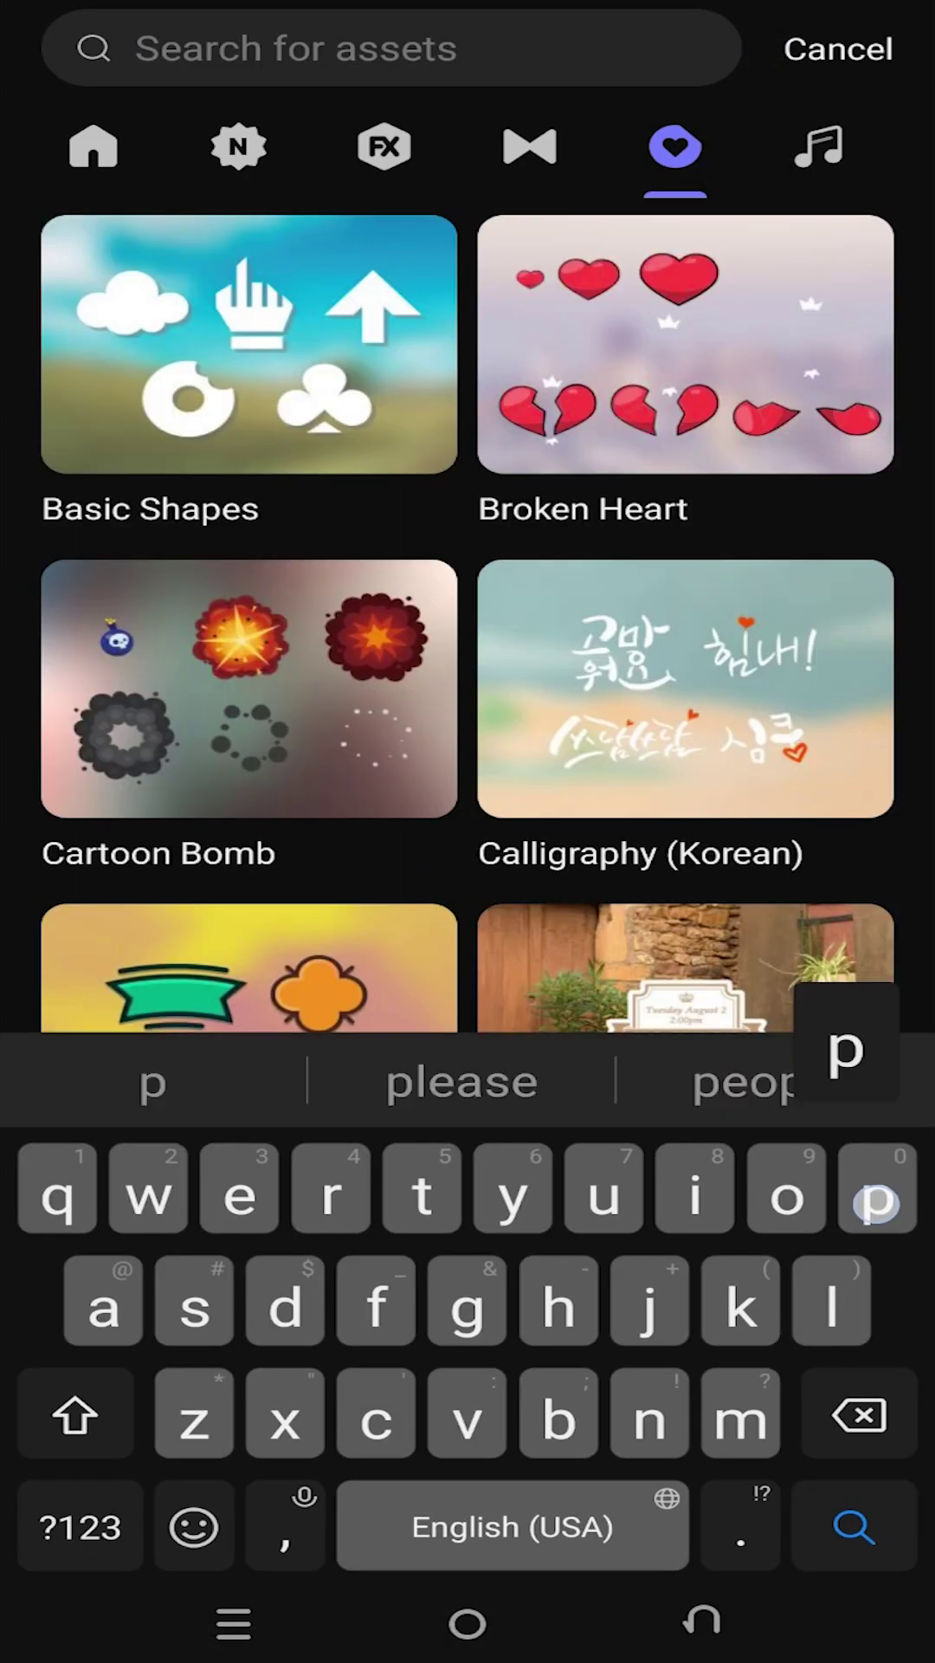
{"action": "type", "text": "etal"}
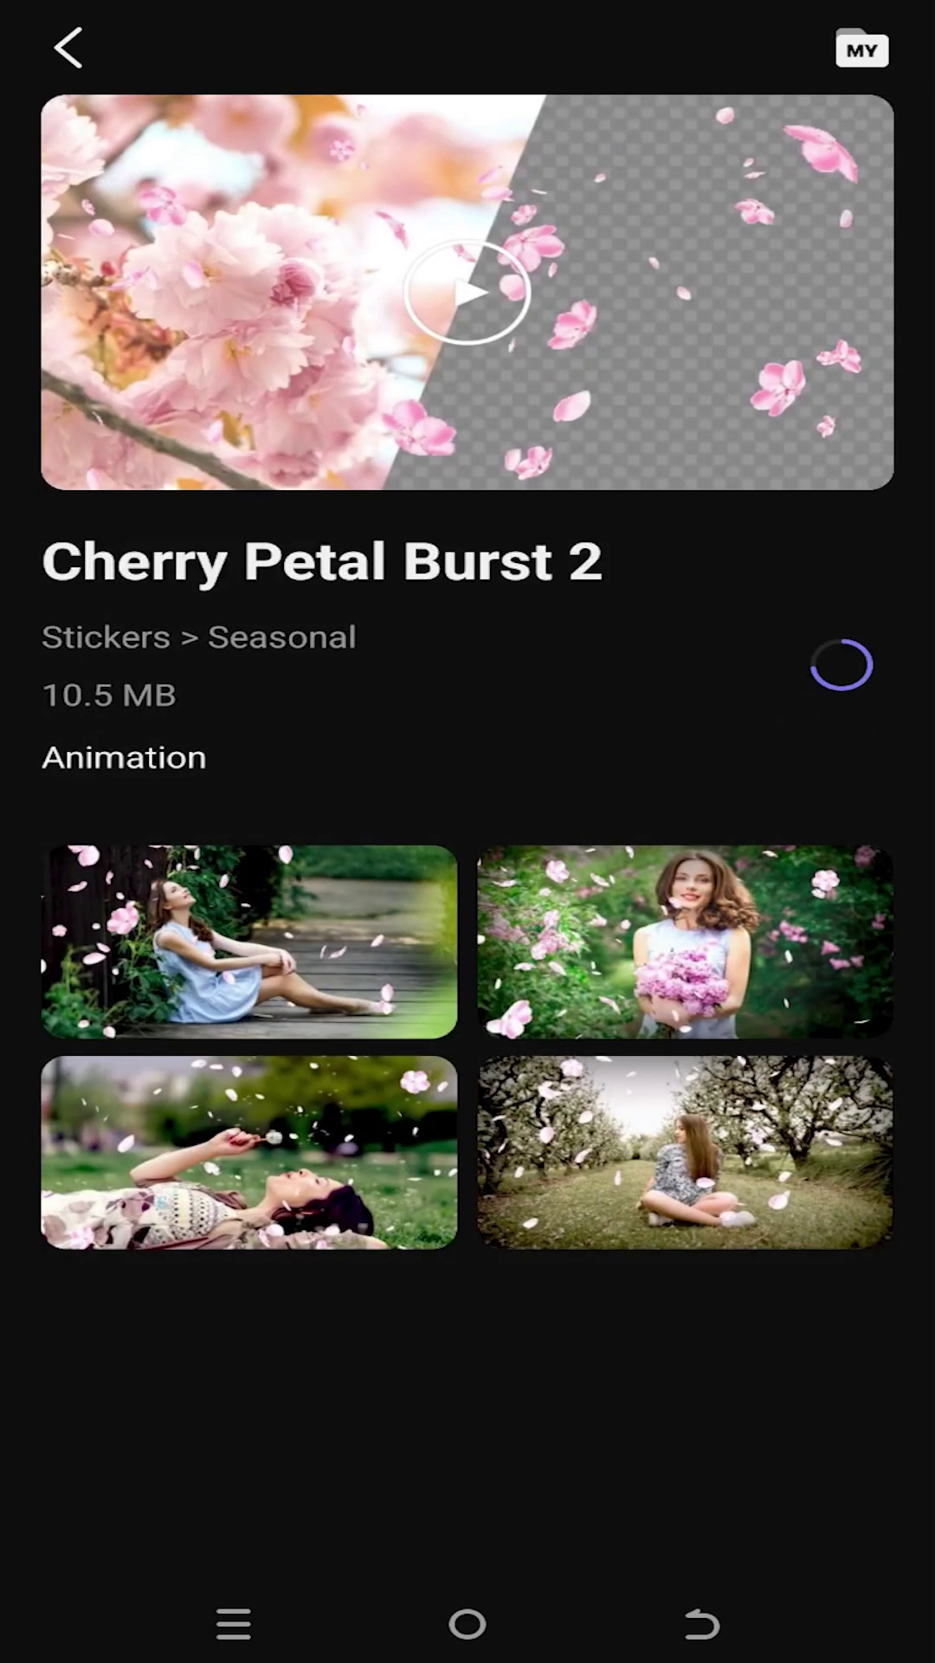
{"action": "left_click", "coordinate": [682, 1626]}
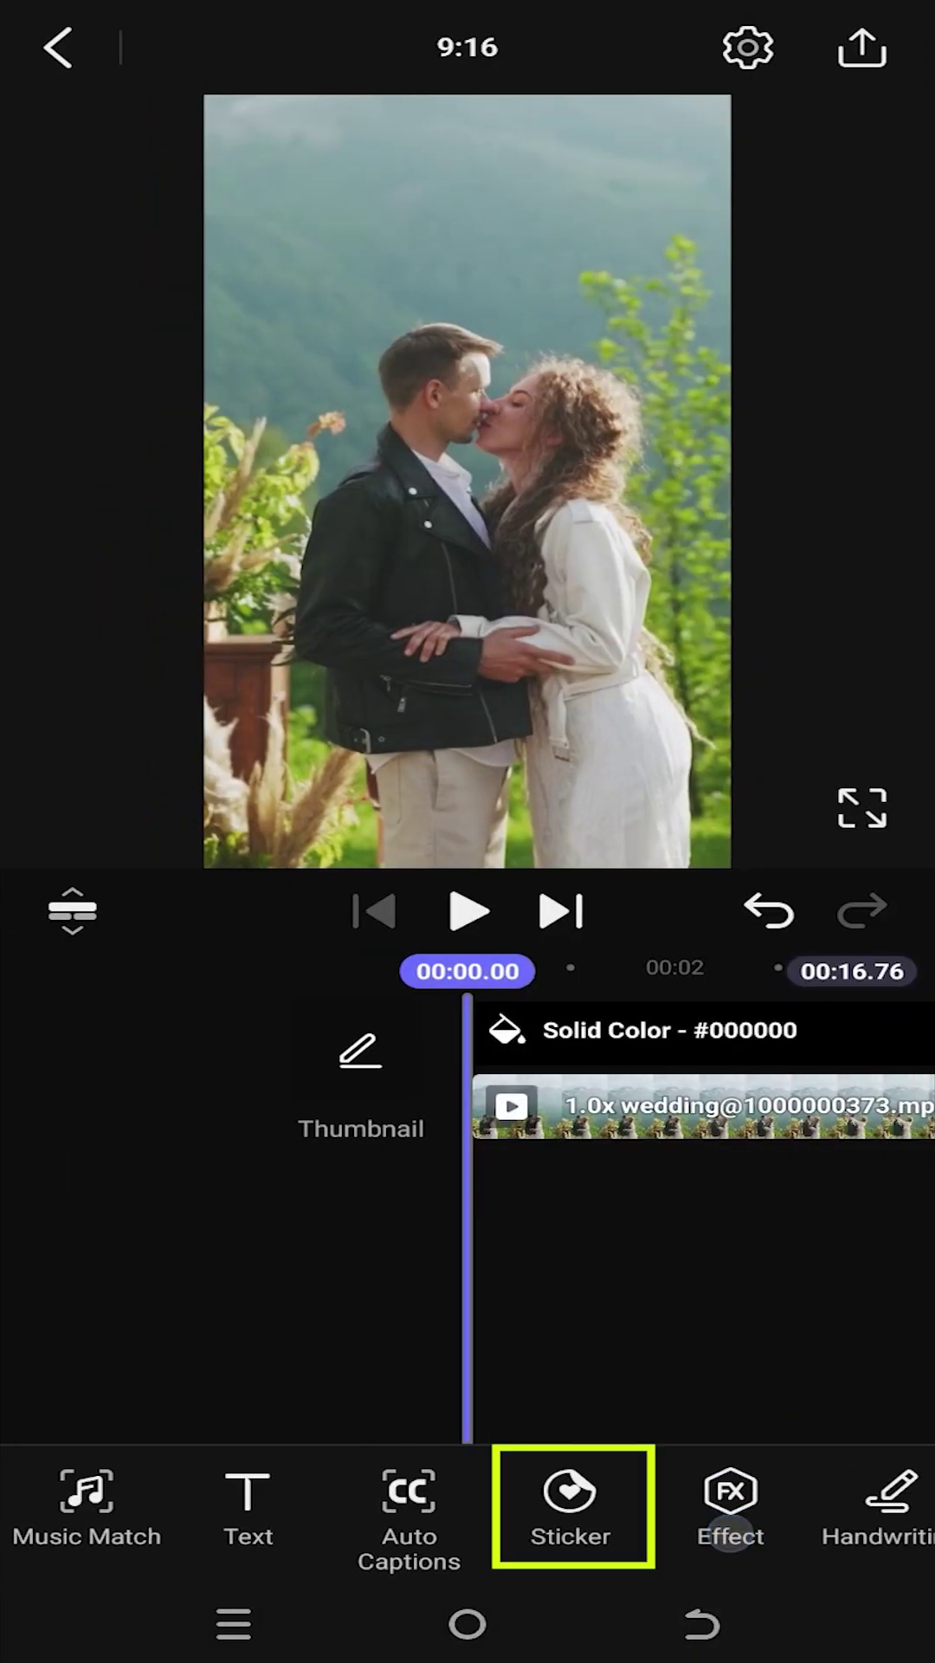
{"action": "left_click", "coordinate": [571, 1507]}
{"action": "mouse_move", "coordinate": [651, 1364]}
{"action": "left_mouse_down"}
{"action": "mouse_move", "coordinate": [671, 1176]}
{"action": "mouse_move", "coordinate": [650, 1516]}
{"action": "left_mouse_up"}
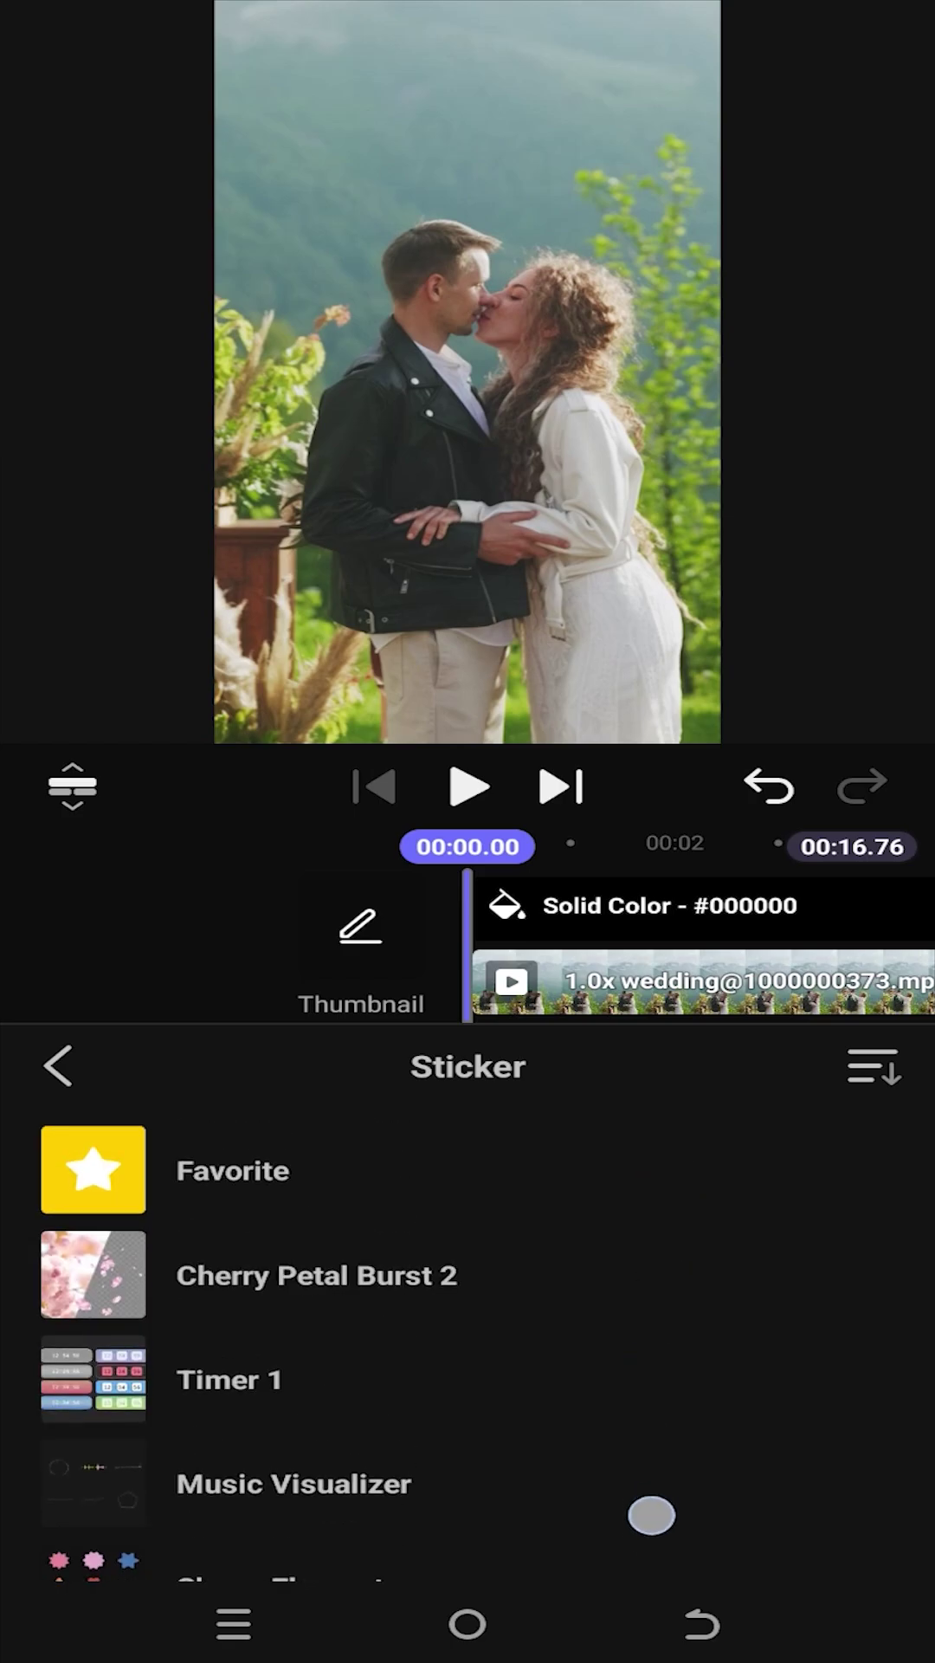
Add the Drop variant of Cherry Petal Burst 2 as a sticker layer
{"action": "left_click", "coordinate": [317, 1271]}
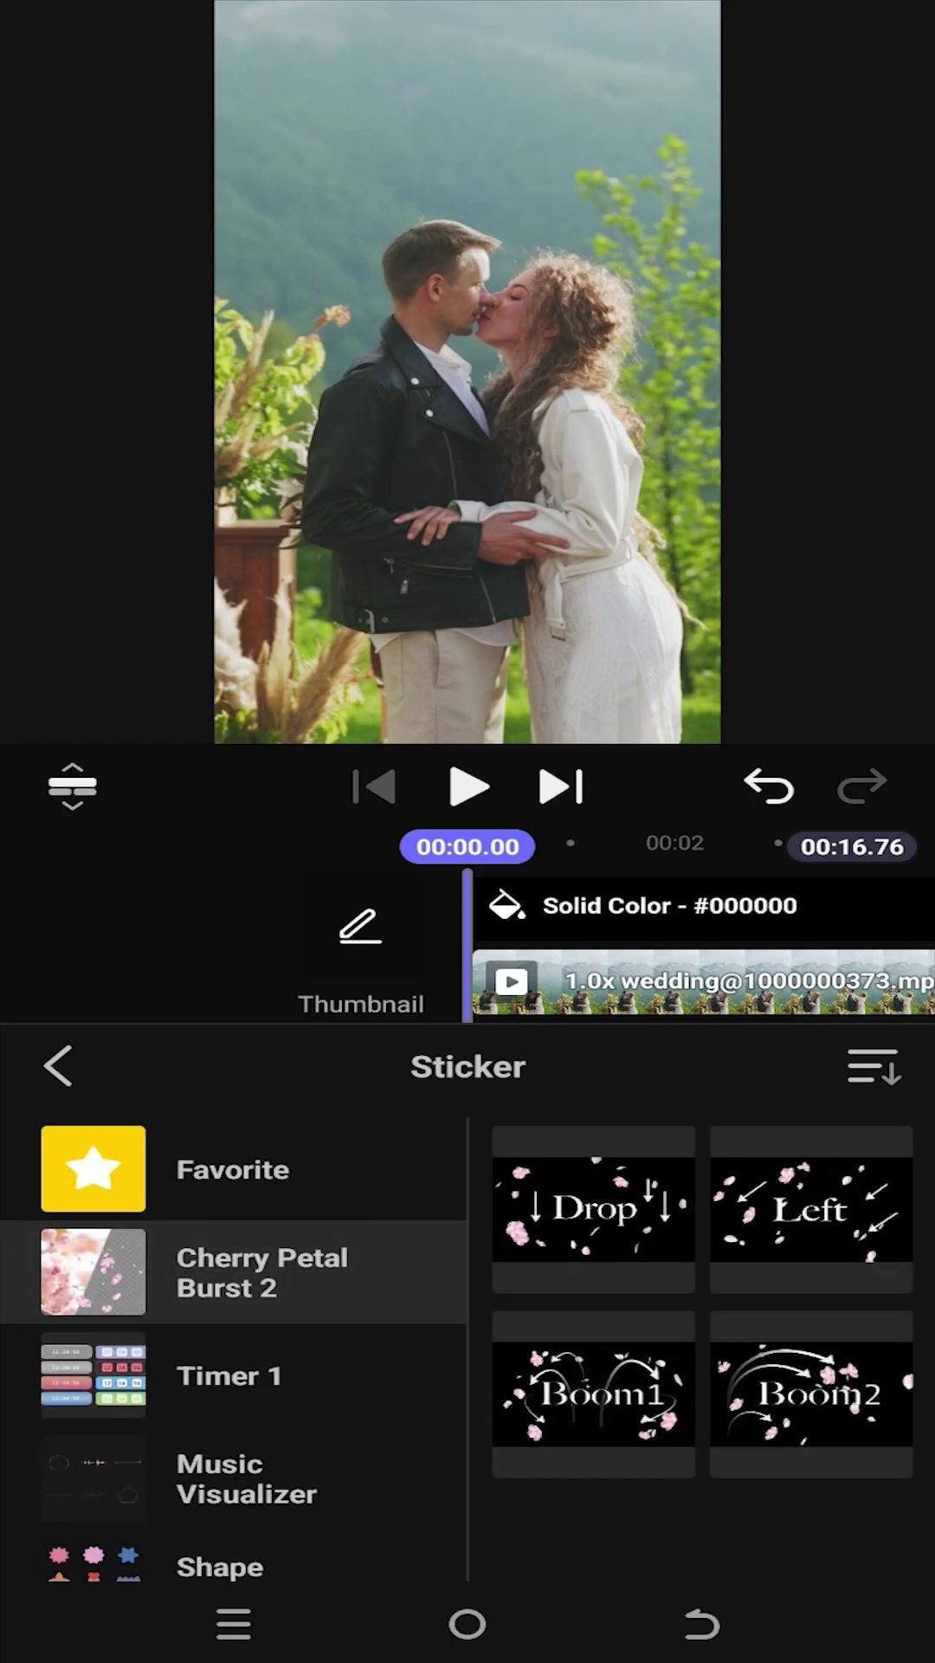
{"action": "left_click", "coordinate": [572, 1192]}
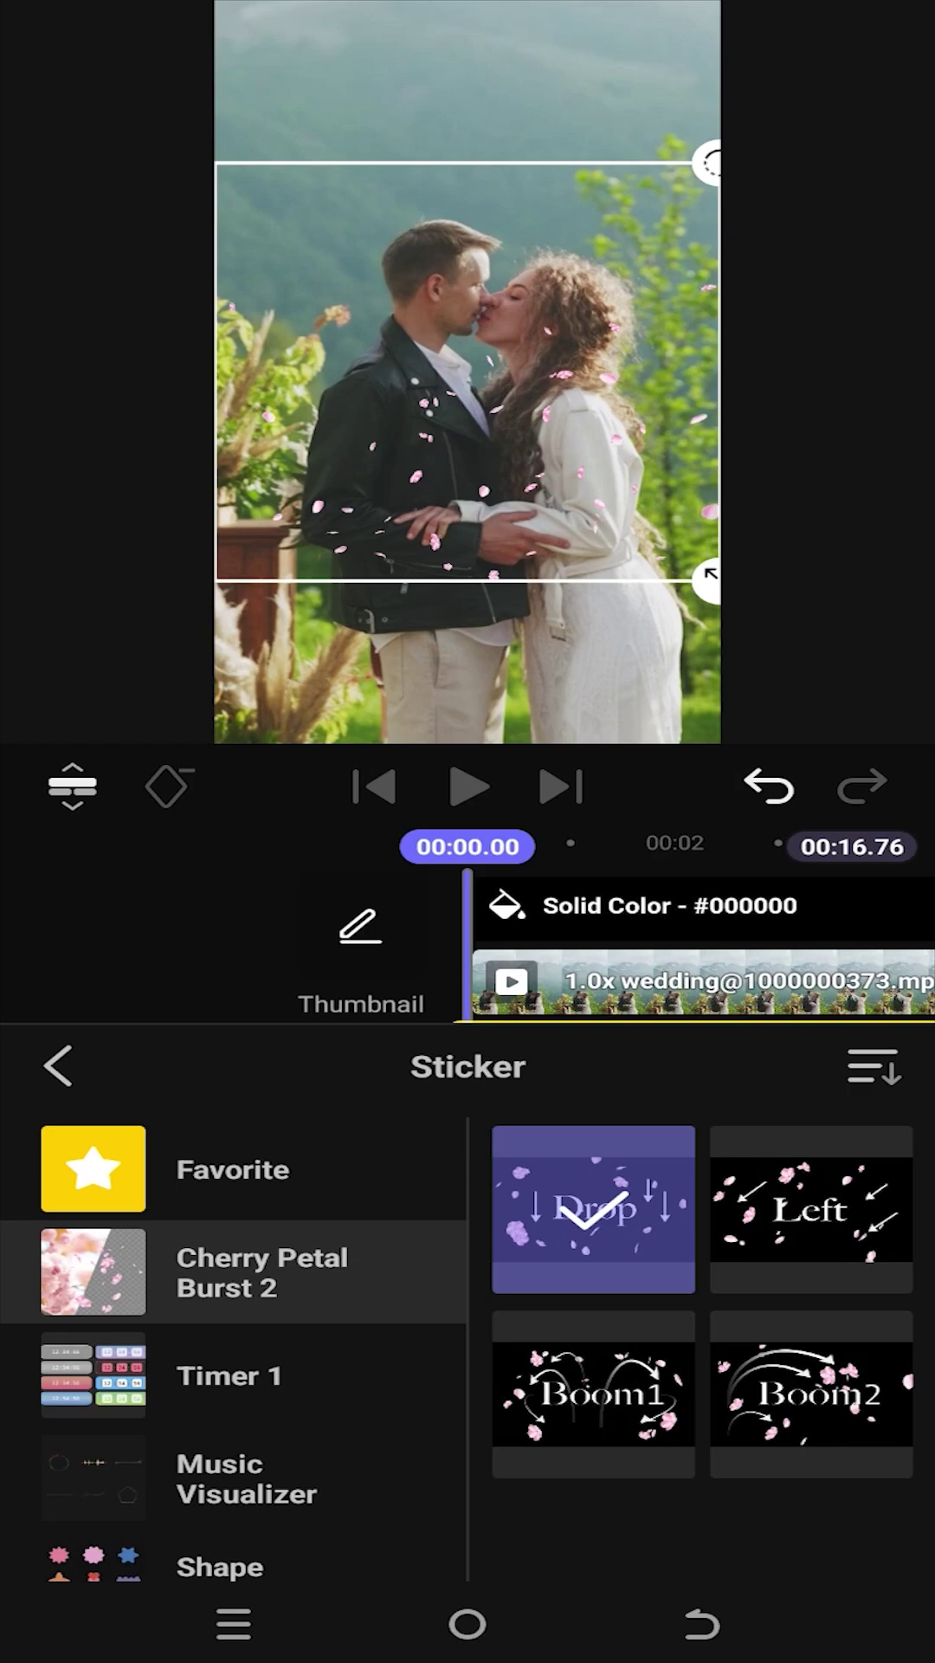
Stretch the petal sticker layer to about 11 seconds so it reaches the video's end
{"action": "left_click", "coordinate": [701, 1624]}
{"action": "left_click_drag", "start_coordinate": [727, 1325], "coordinate": [536, 1347]}
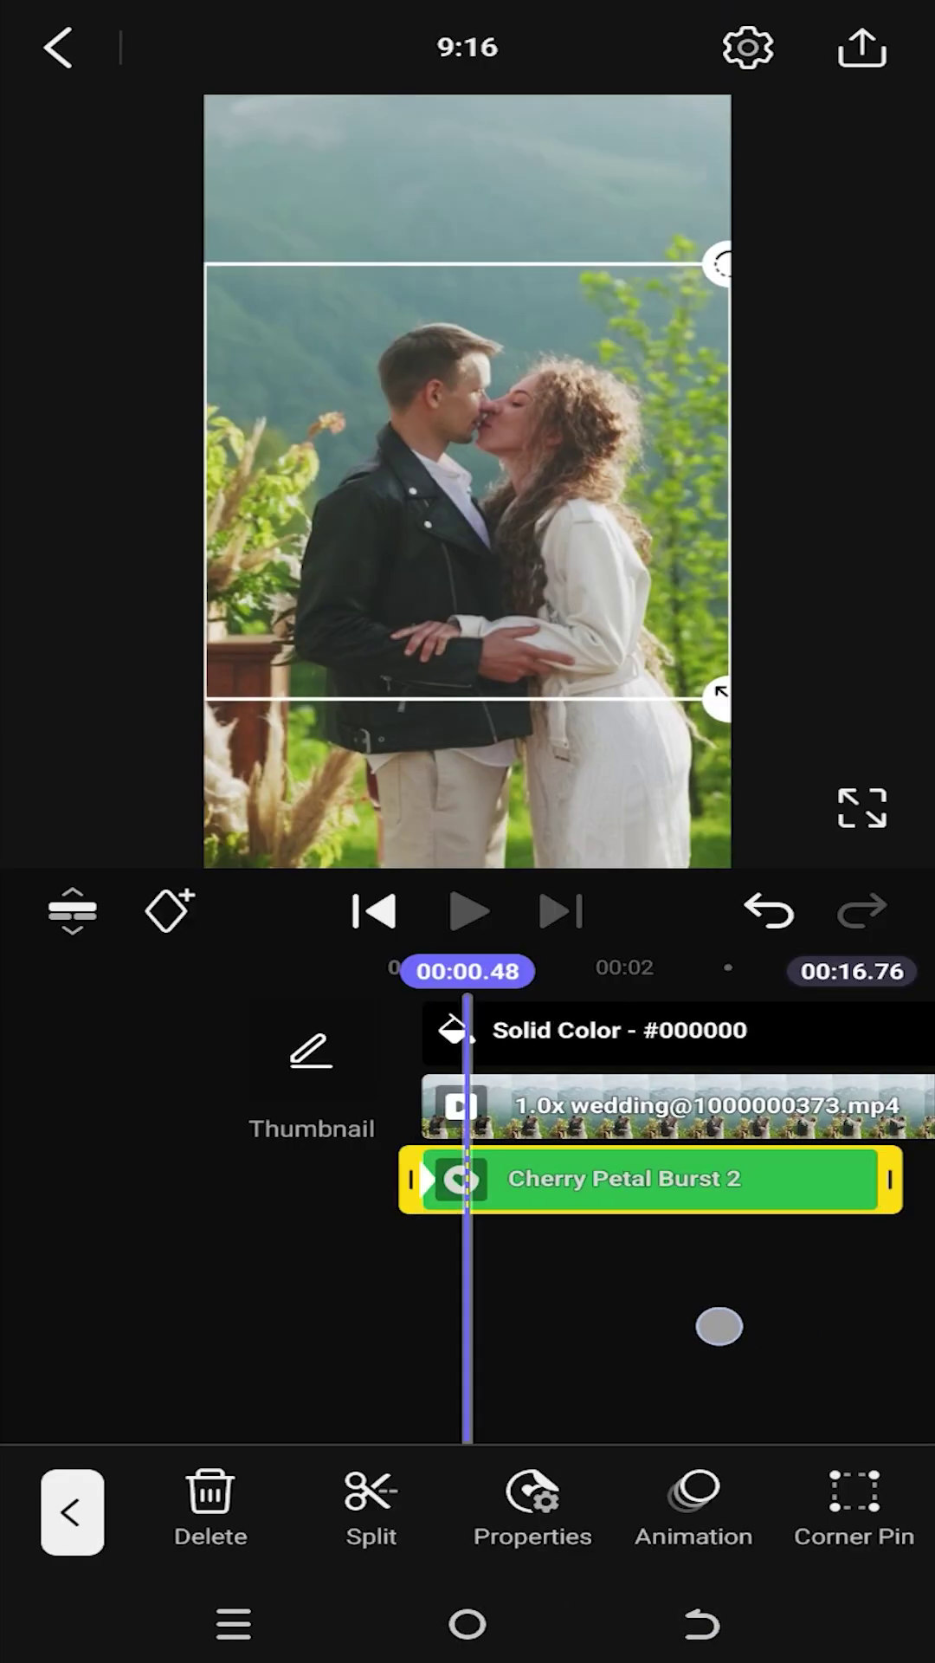
{"action": "left_click_drag", "start_coordinate": [702, 1180], "coordinate": [727, 1189]}
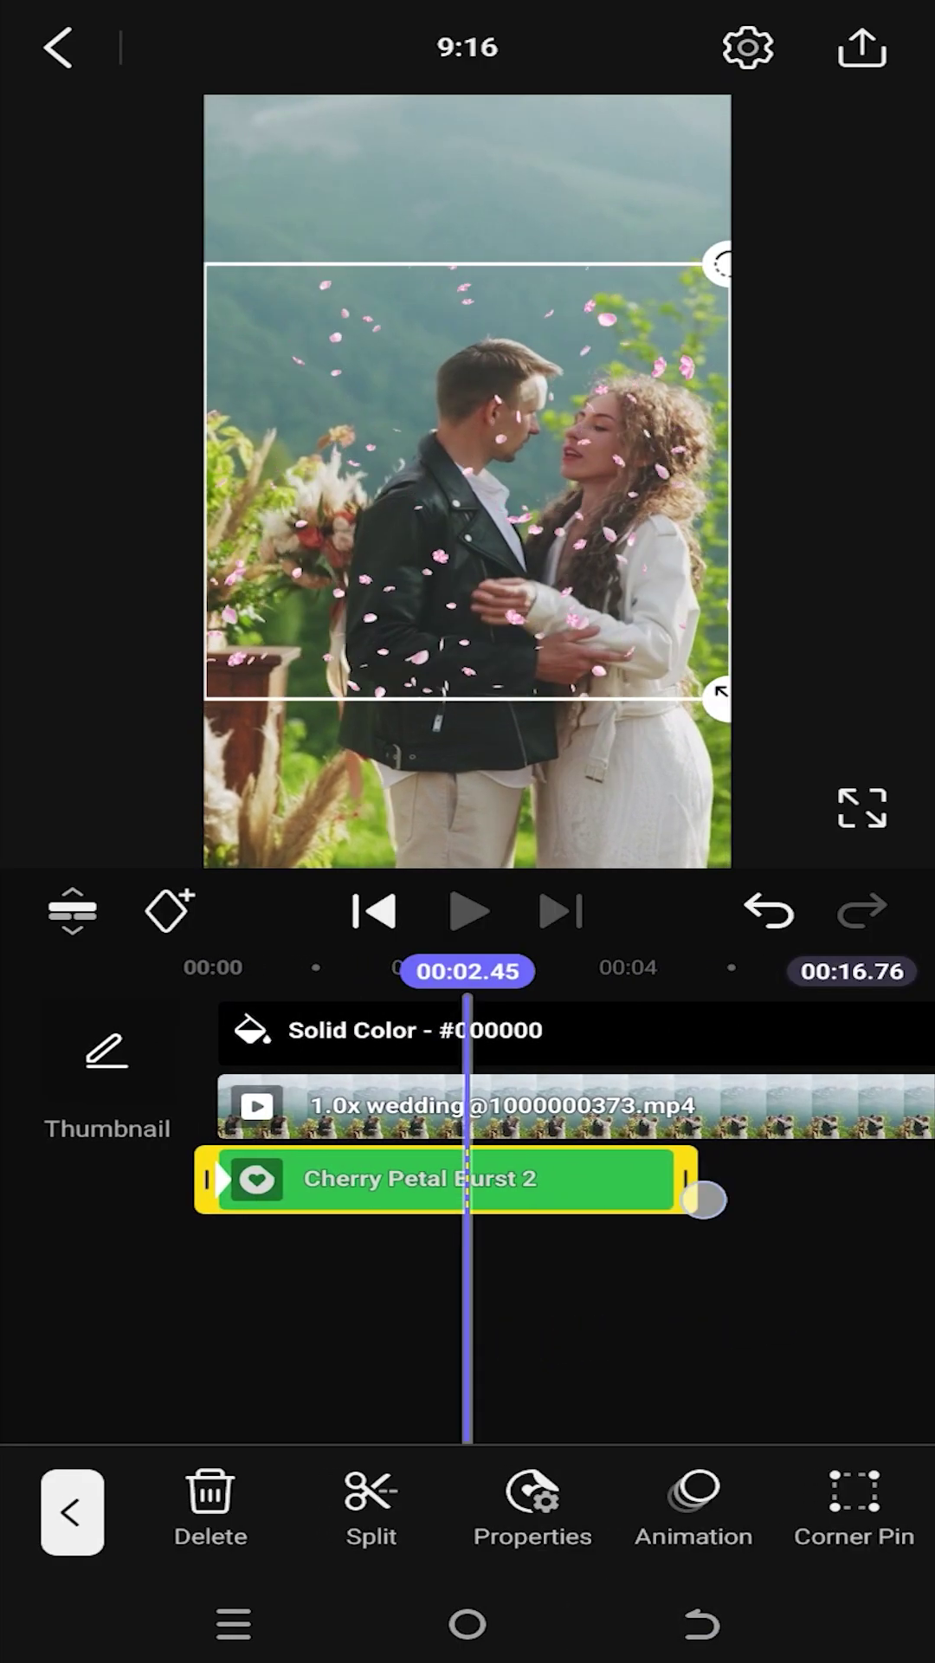
{"action": "left_click_drag", "start_coordinate": [780, 1312], "coordinate": [391, 1312]}
{"action": "left_click", "coordinate": [234, 1180]}
{"action": "left_click_drag", "start_coordinate": [779, 1299], "coordinate": [547, 1300]}
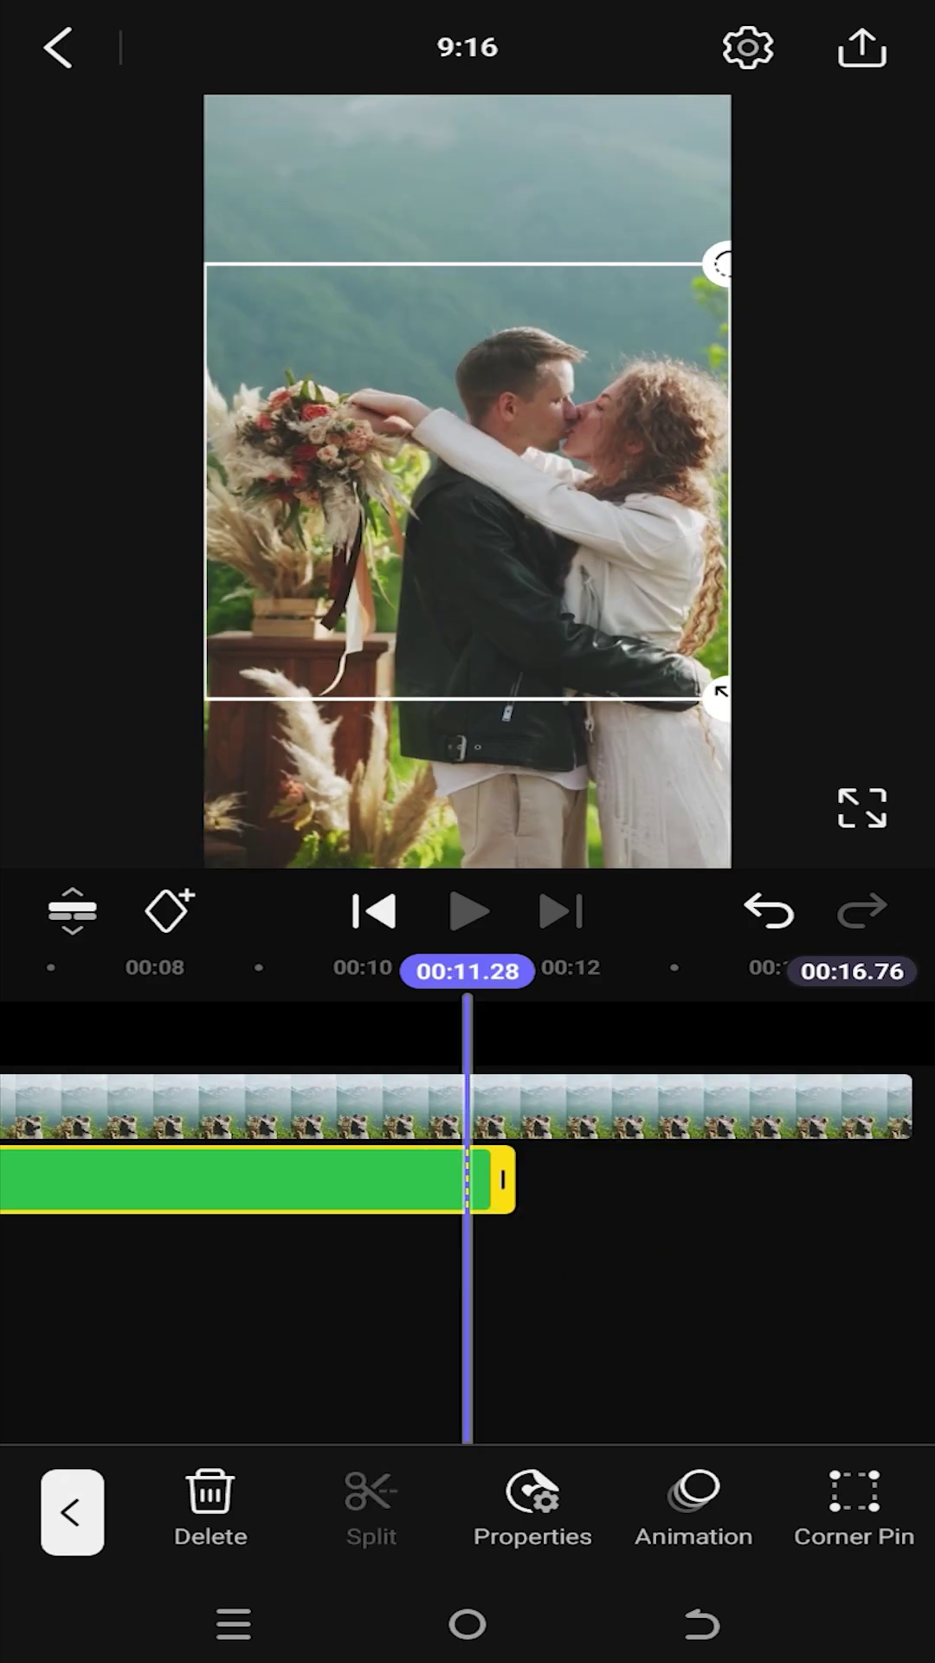
{"action": "left_click_drag", "start_coordinate": [480, 1180], "coordinate": [864, 1180]}
{"action": "left_click_drag", "start_coordinate": [779, 1313], "coordinate": [493, 1312]}
{"action": "left_click_drag", "start_coordinate": [260, 1312], "coordinate": [779, 1312]}
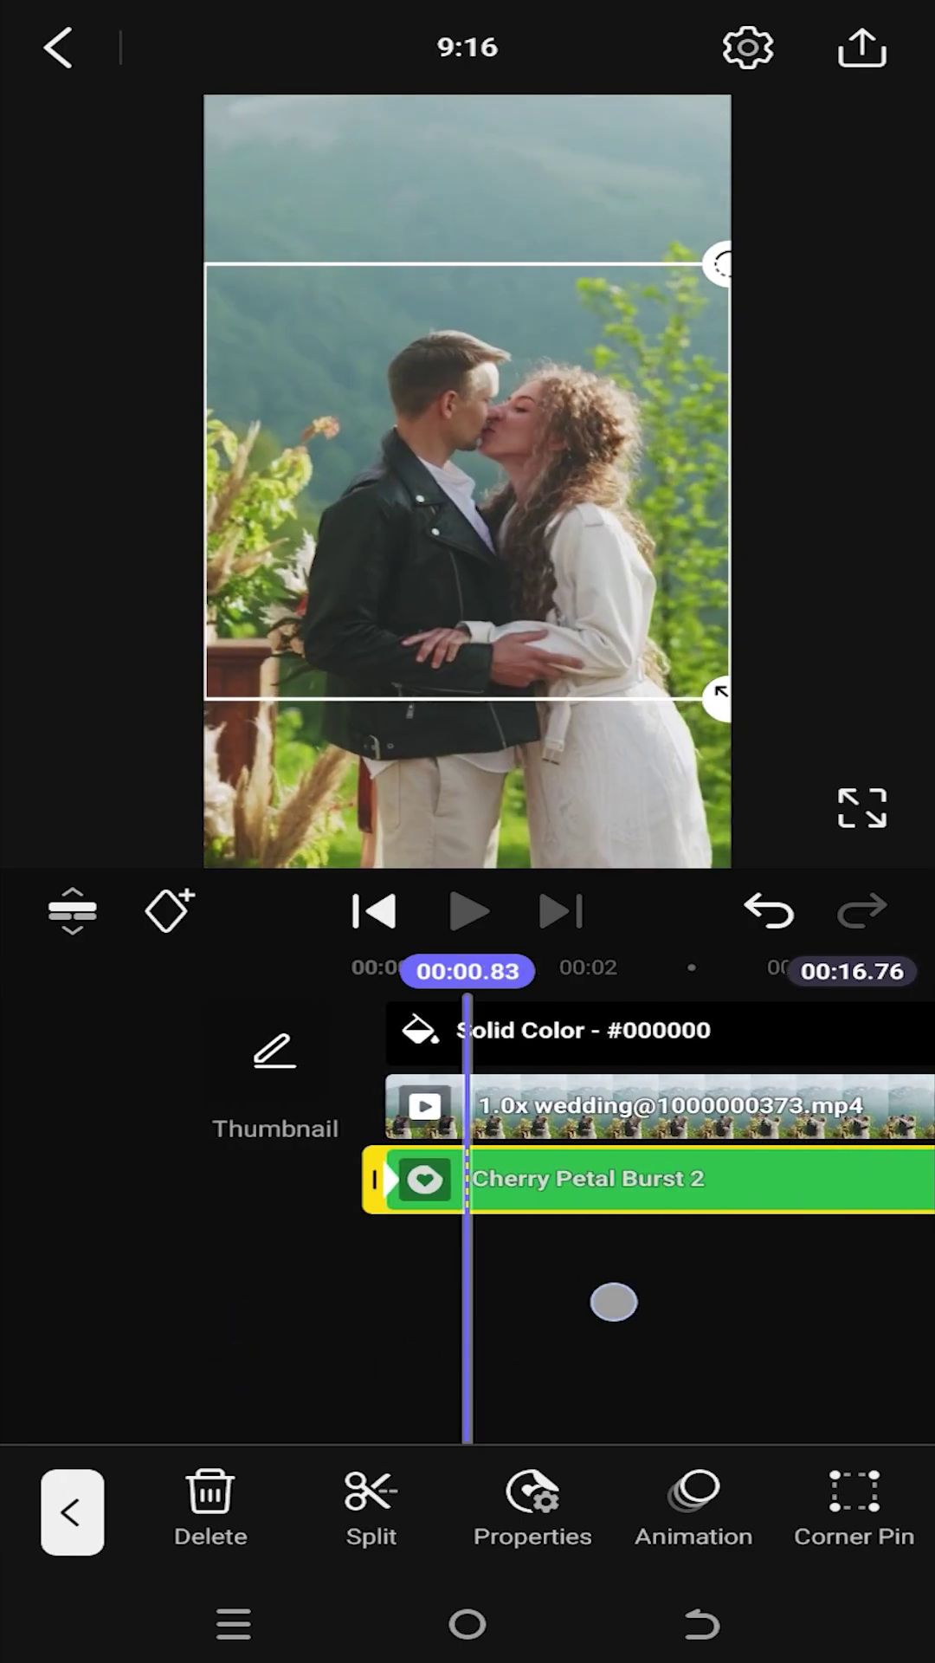
{"action": "mouse_move", "coordinate": [610, 1299]}
{"action": "left_mouse_down"}
{"action": "mouse_move", "coordinate": [753, 1299]}
{"action": "mouse_move", "coordinate": [746, 1245]}
{"action": "left_mouse_up"}
{"action": "left_click_drag", "start_coordinate": [558, 1500], "coordinate": [286, 1501]}
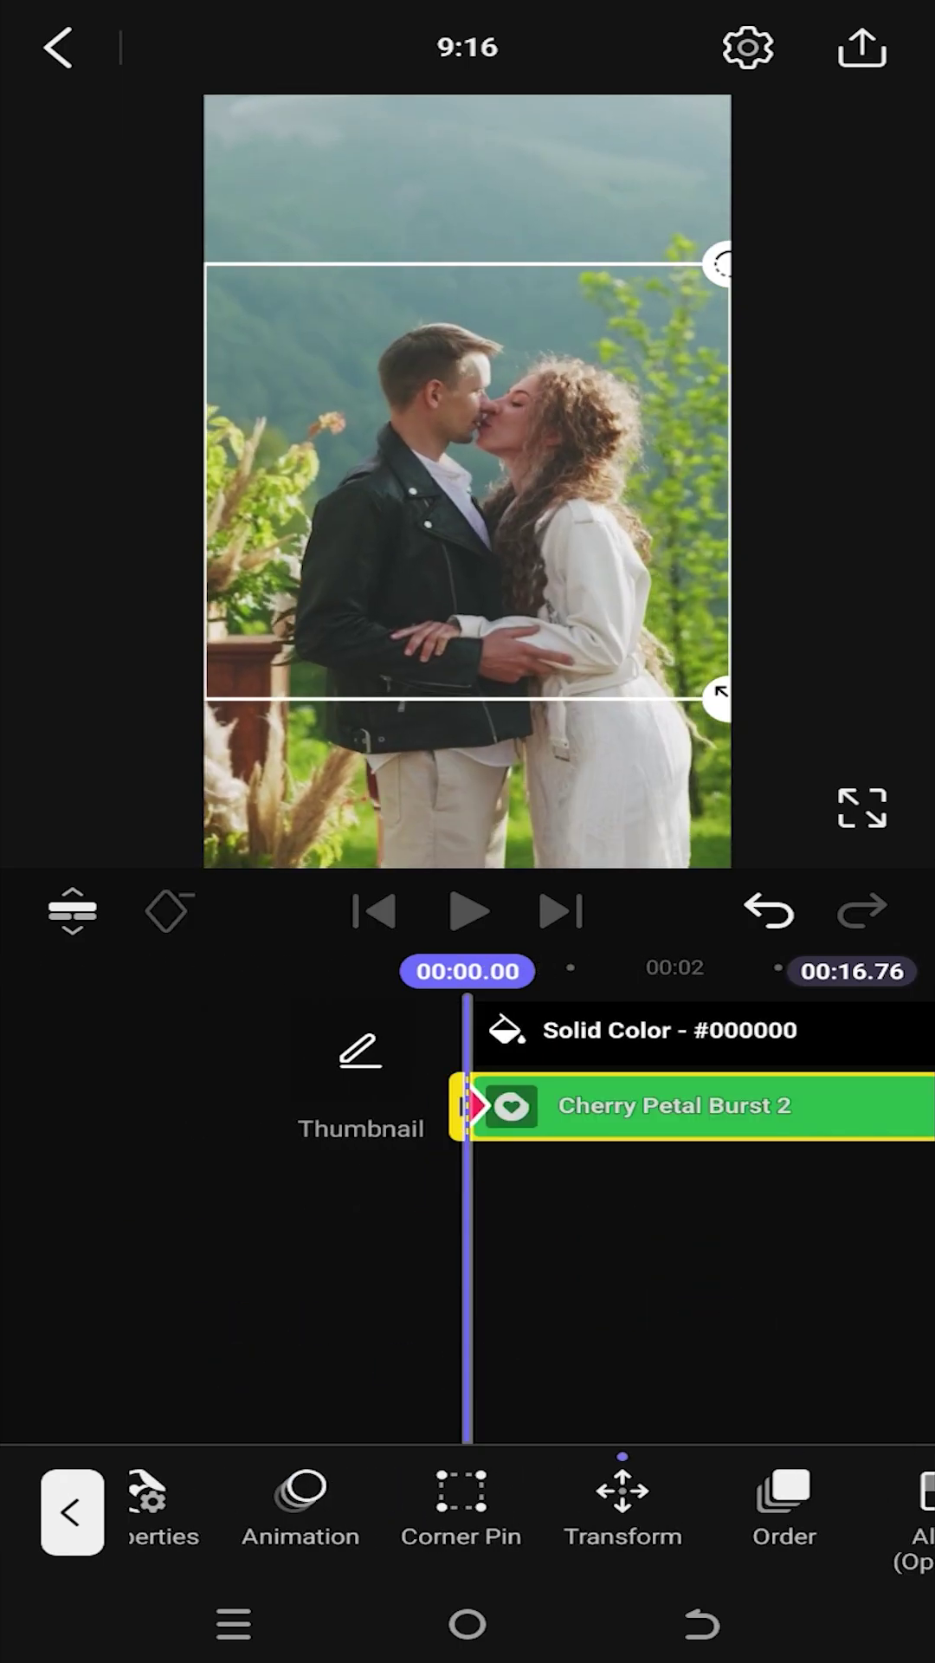
Set the petal sticker's Transform to Fill and play the video to preview the petals
{"action": "left_click", "coordinate": [625, 1503]}
{"action": "left_click_drag", "start_coordinate": [467, 1494], "coordinate": [468, 1170]}
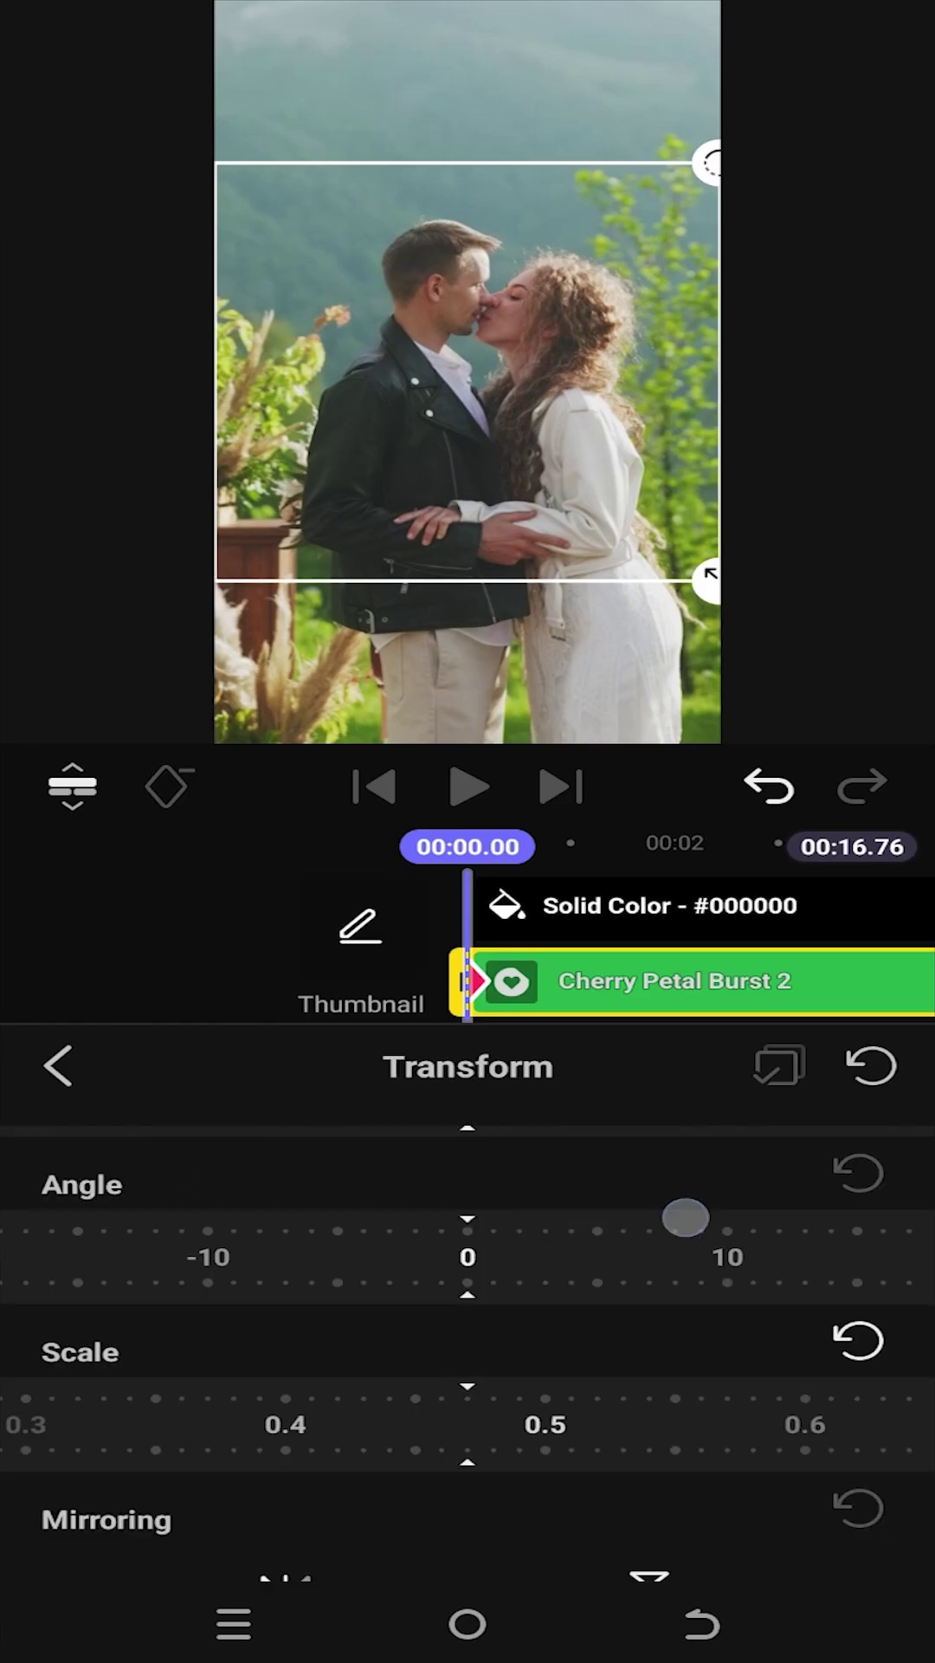
{"action": "left_click", "coordinate": [650, 1527]}
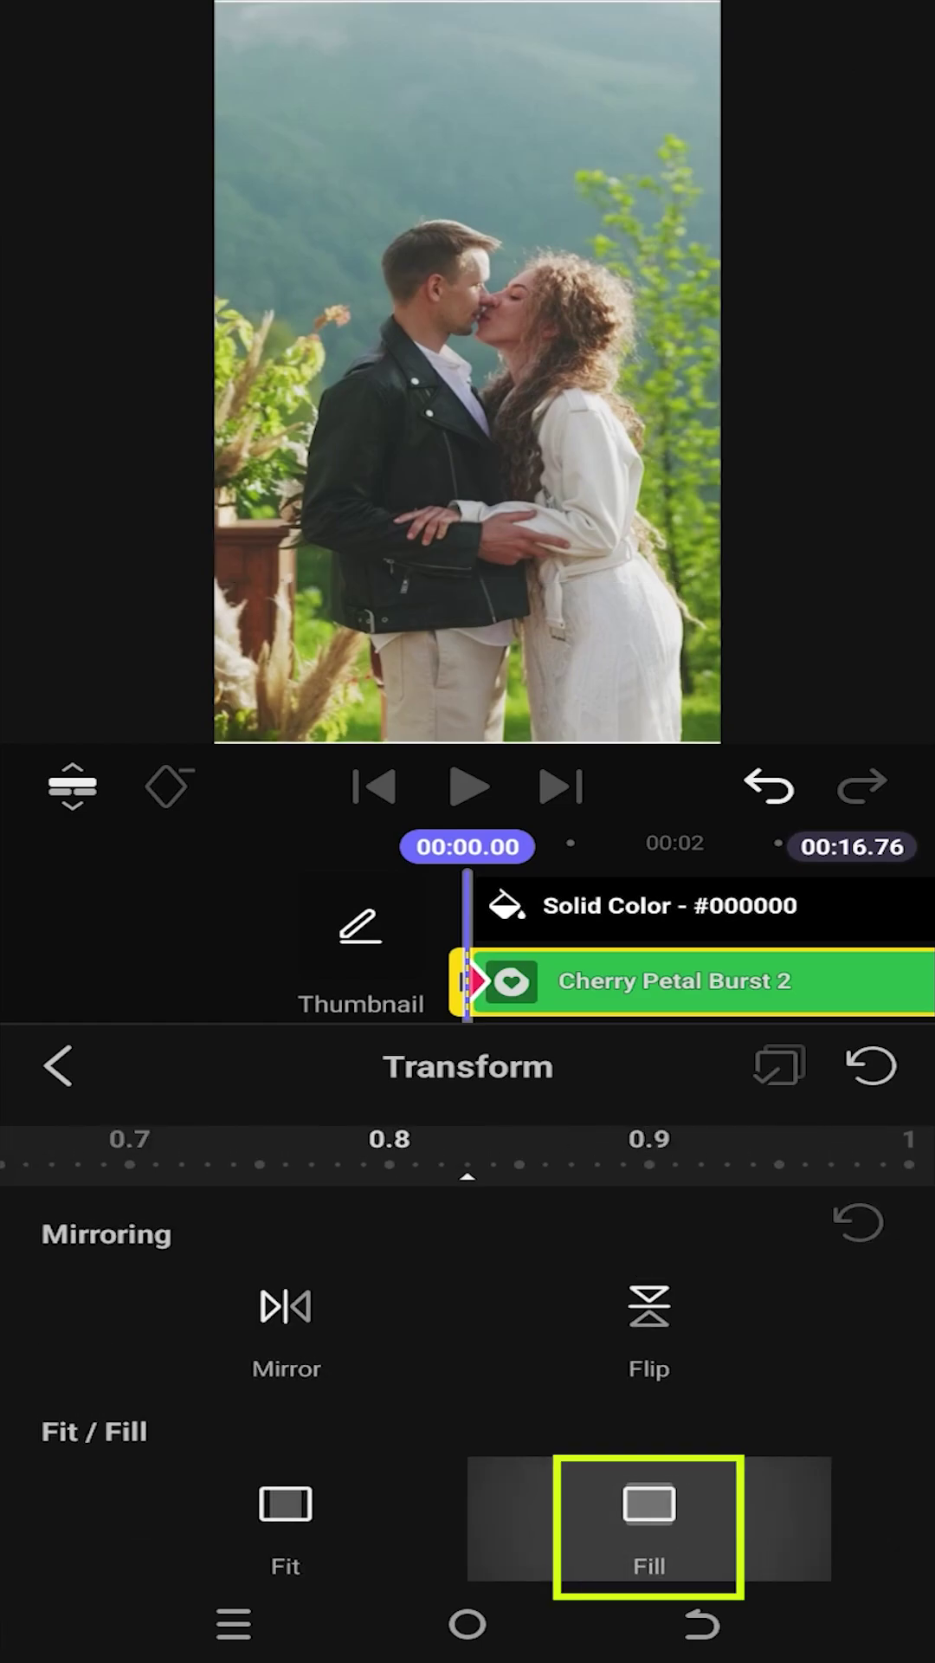
{"action": "left_click", "coordinate": [701, 1626]}
{"action": "left_click", "coordinate": [468, 909]}
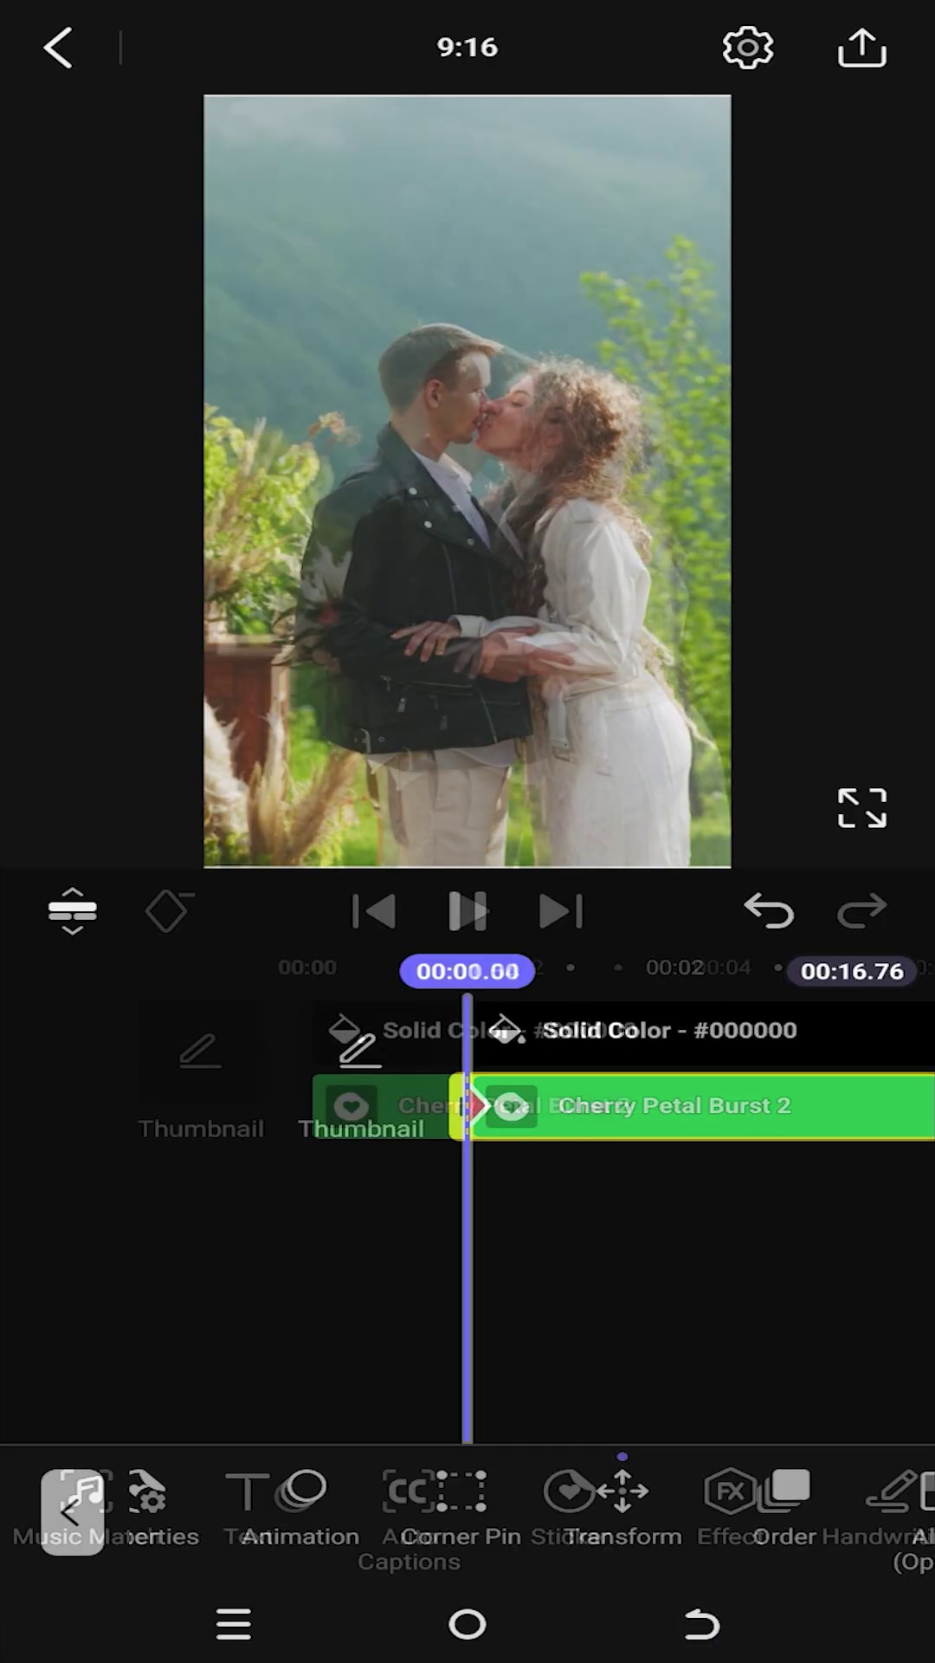